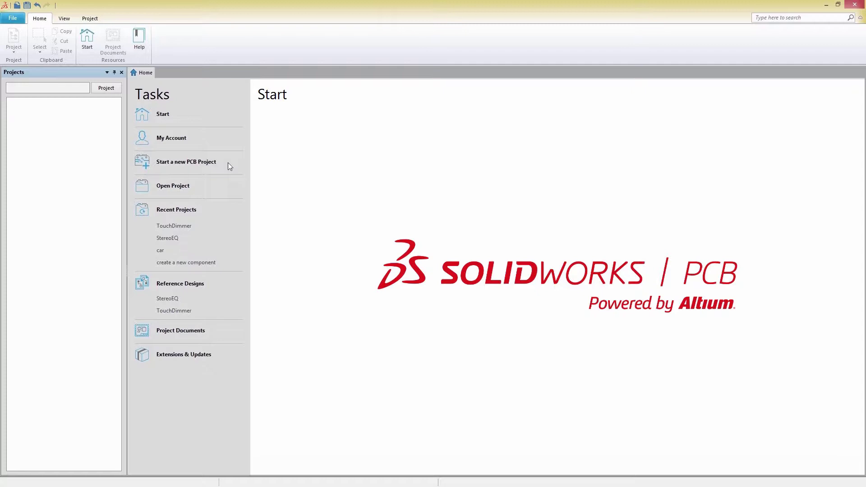
- Create a new schematic library document
left_click(12, 18)
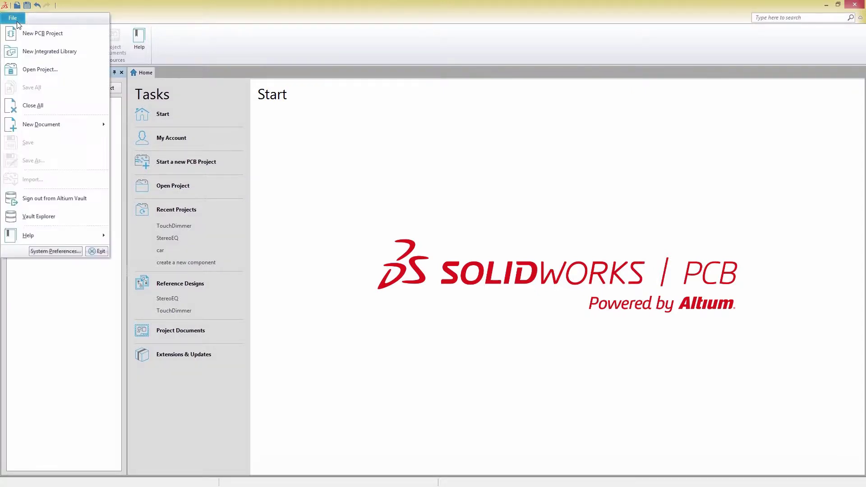
mouse_move(32, 129)
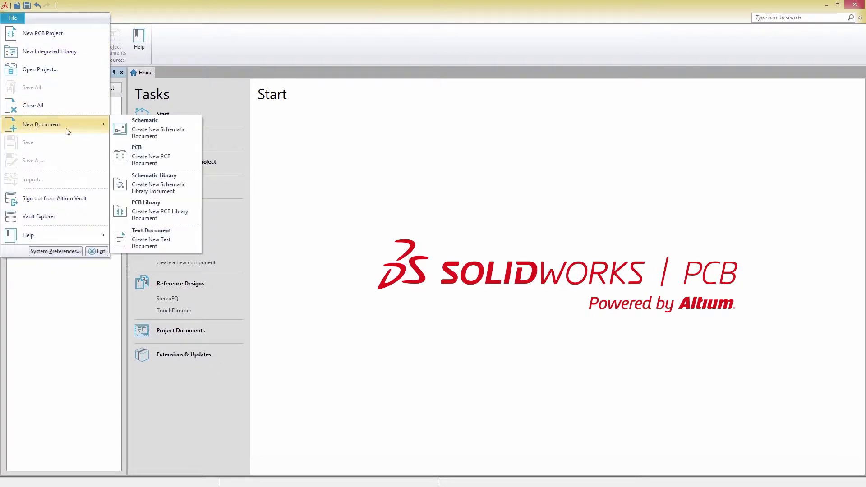
left_click(157, 179)
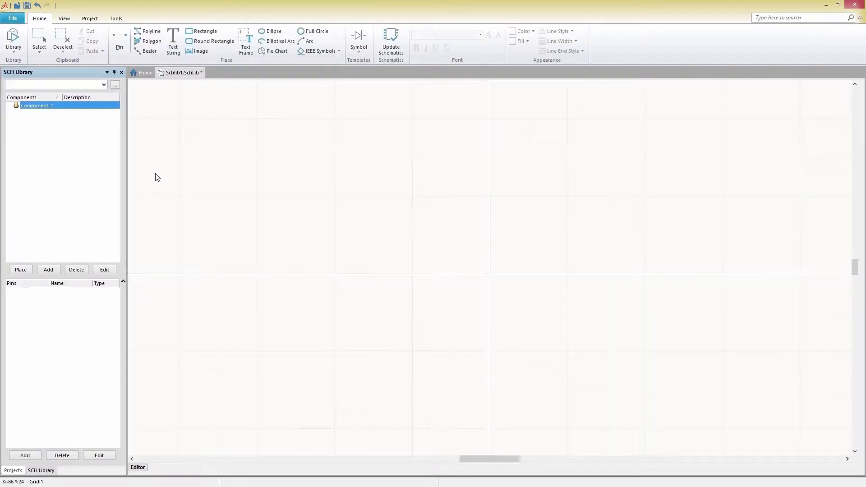
- Draw the resistor's zigzag body as a polyline starting at the origin on the horizontal axis
left_click(151, 32)
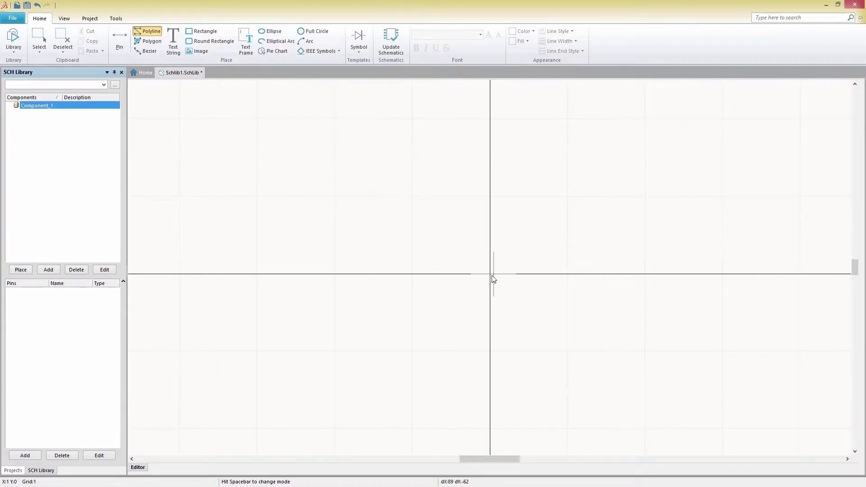
right_click_drag(494, 279, 394, 277)
left_click(397, 275)
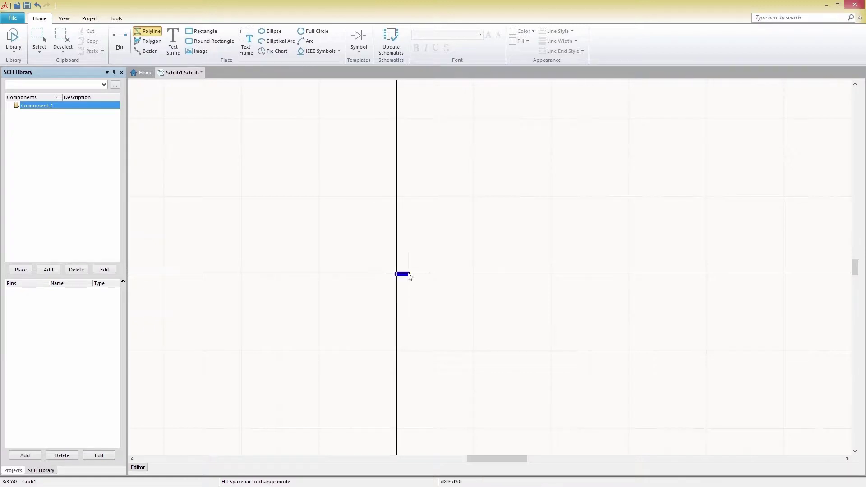
left_click(408, 274)
left_click(412, 266)
left_click(419, 289)
left_click(426, 266)
left_click(435, 289)
left_click(443, 266)
left_click(451, 289)
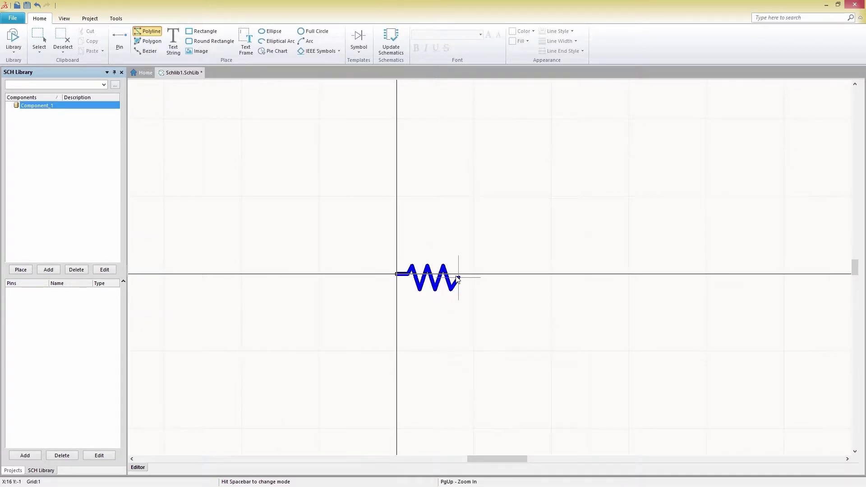
left_click(456, 274)
- Finish the zigzag polyline and start a pin with designator 1
left_click(468, 274)
right_click(469, 278)
left_click(120, 41)
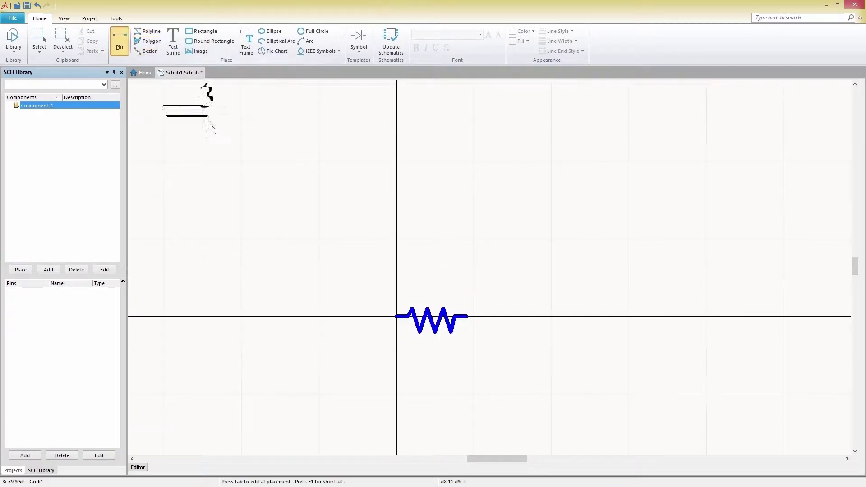
key("Tab")
type("1")
left_click(333, 103)
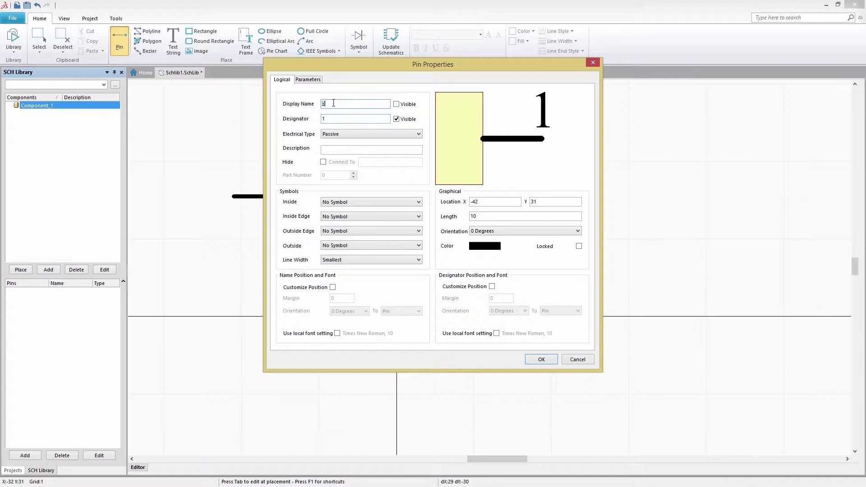
left_click(541, 360)
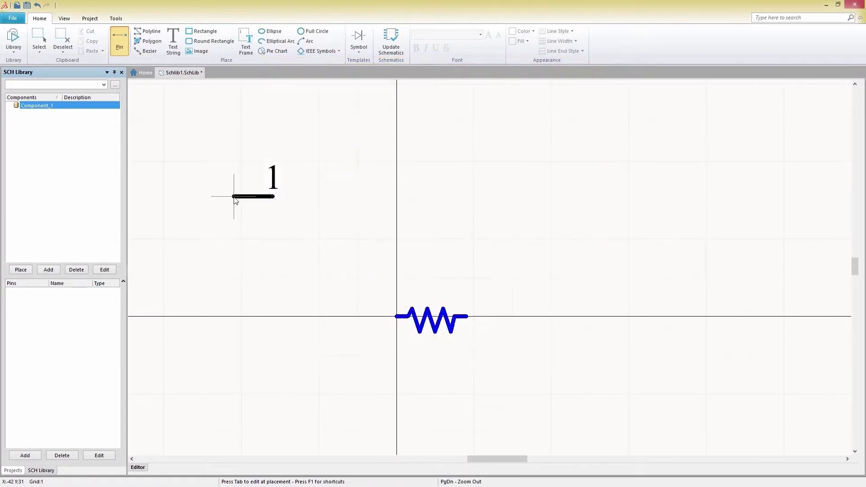
- Place pin 1 at the left end and flipped pin 2 at the right end
left_click(399, 319)
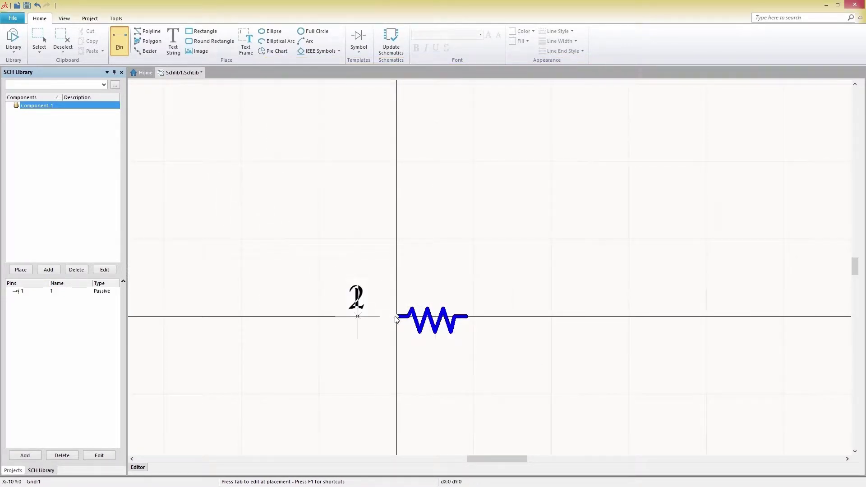
key("space")
key("space")
left_click(506, 317)
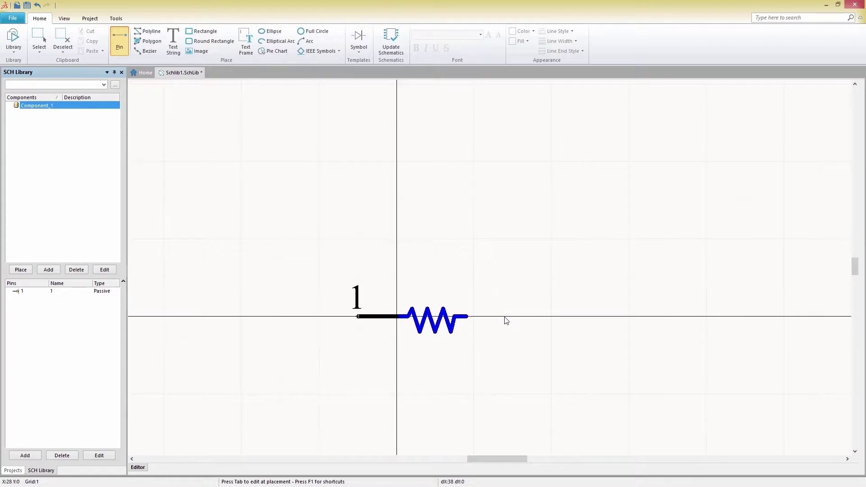
key("Escape")
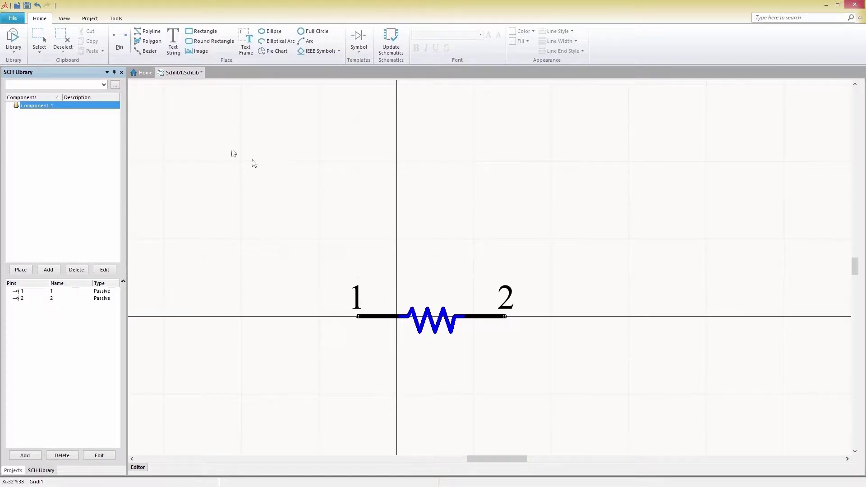
- Add a visible Value parameter of 1.5M to Component_1 and move its label below the zigzag
left_click(15, 51)
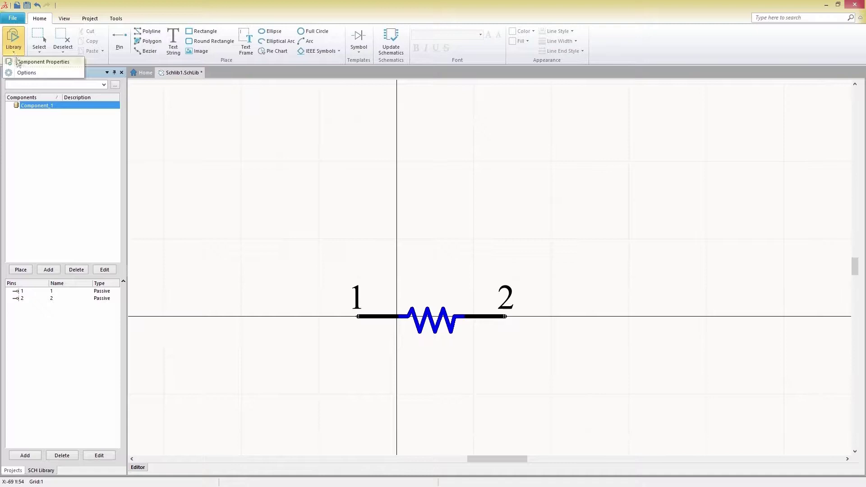
left_click(17, 60)
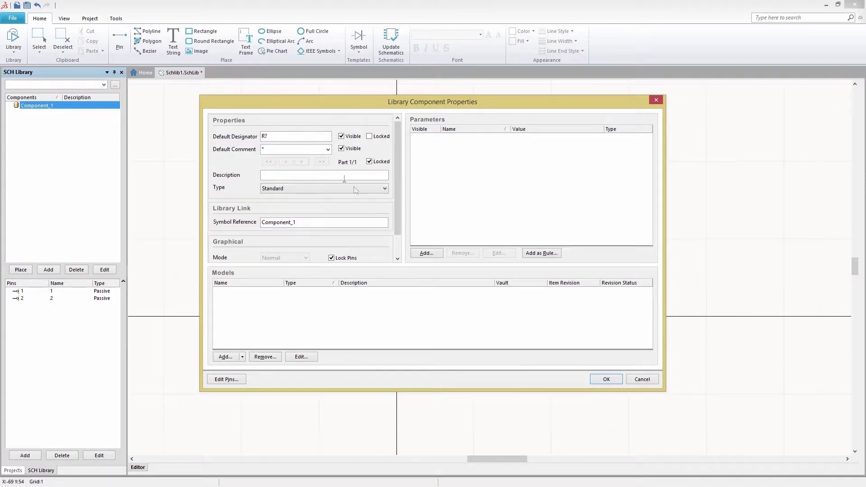
left_click(425, 252)
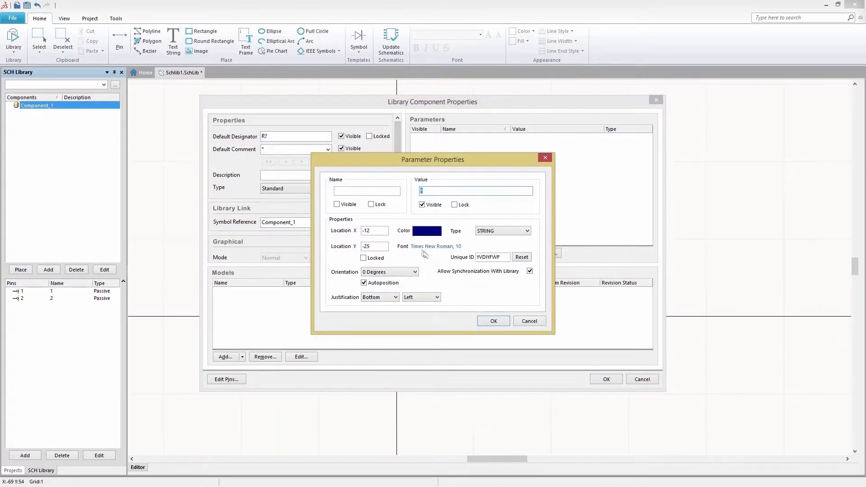
left_click(388, 191)
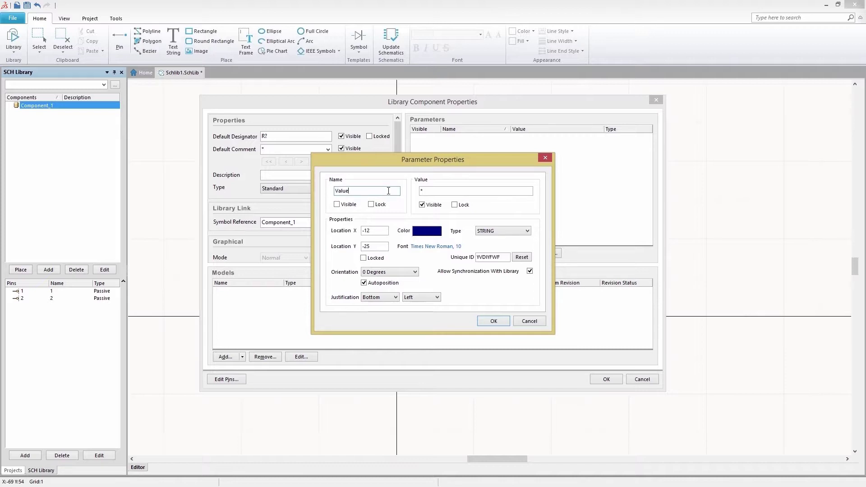
left_click(430, 190)
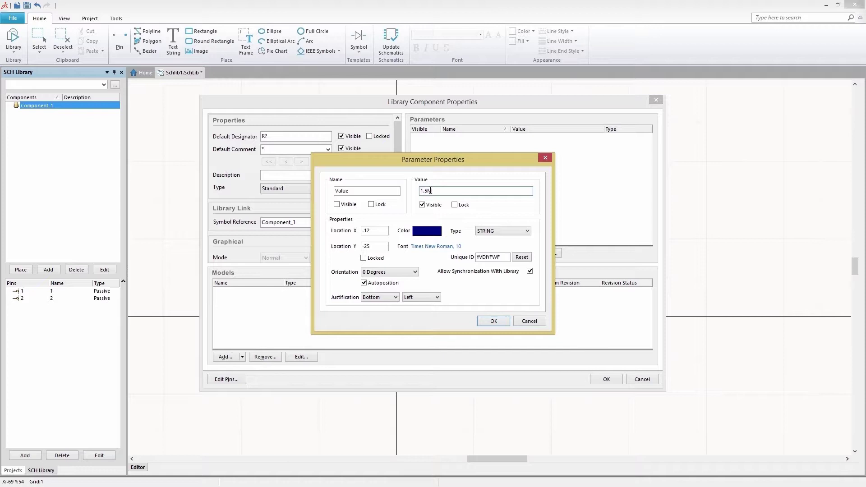
left_click(491, 321)
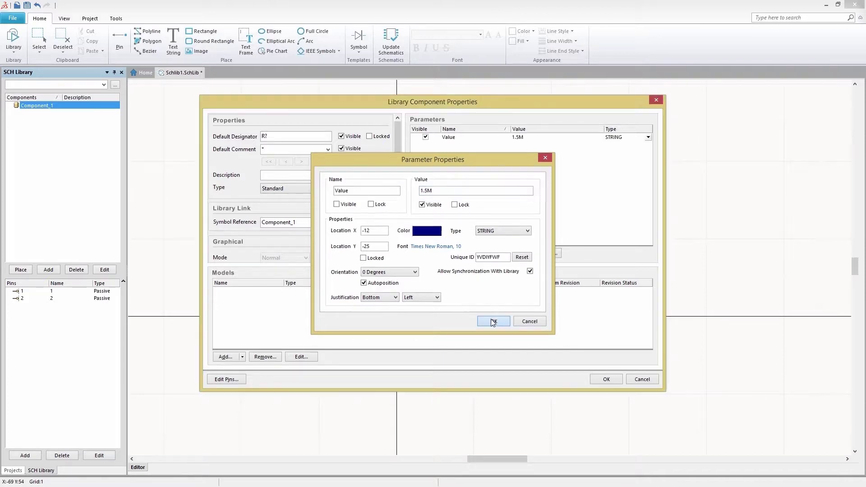
left_click(607, 379)
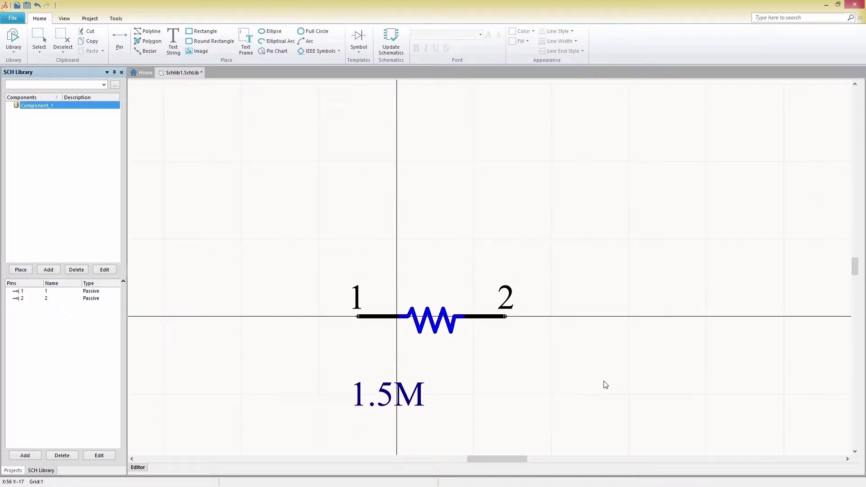
left_click_drag(392, 390, 400, 357)
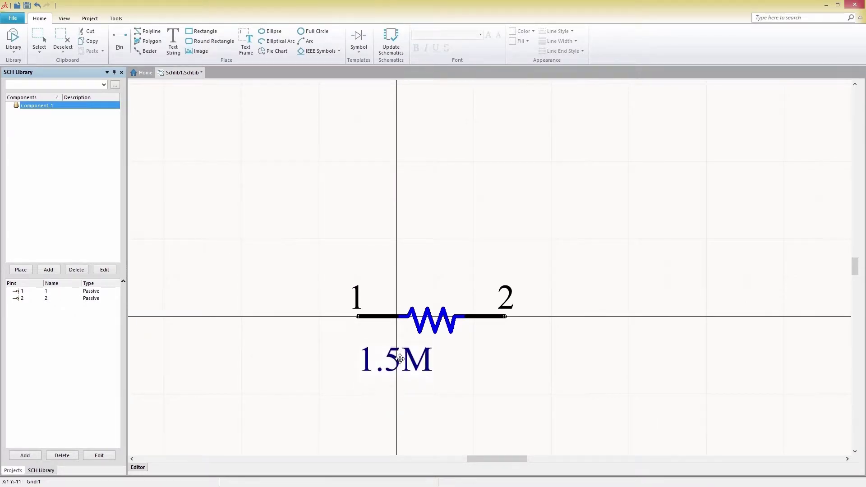
- Search suppliers for 'resistor 1.5' and link the Rohm MCR006YRTF1504 part to the resistor
right_click(430, 319)
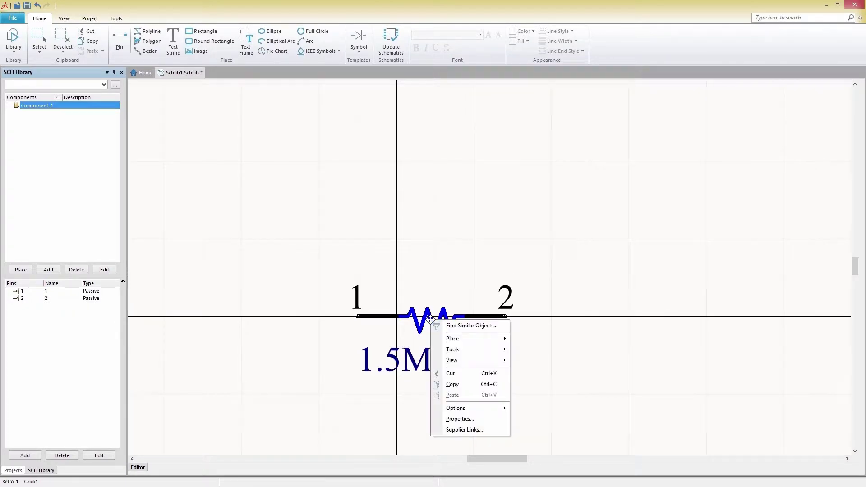
left_click(446, 430)
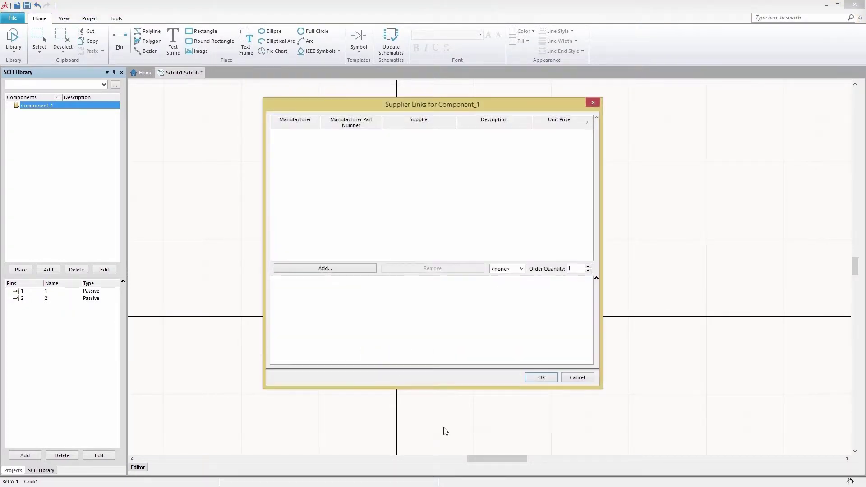
left_click(370, 270)
type("resistor")
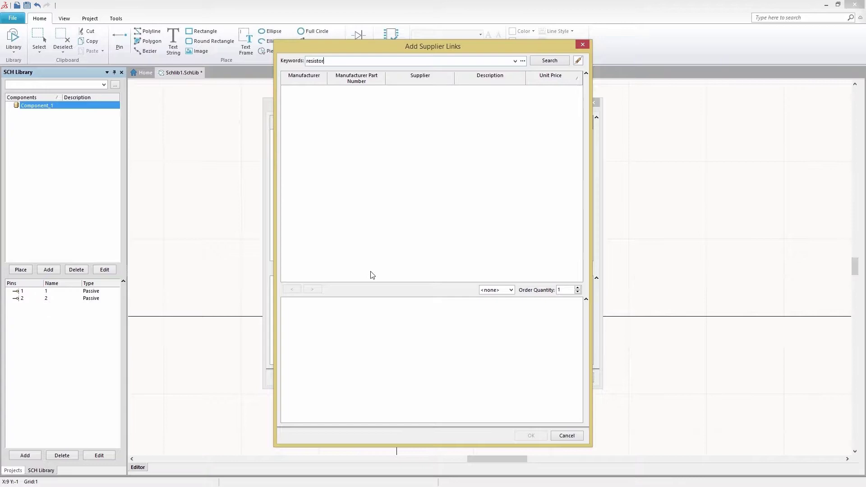
type(" 1.5M")
key("Return")
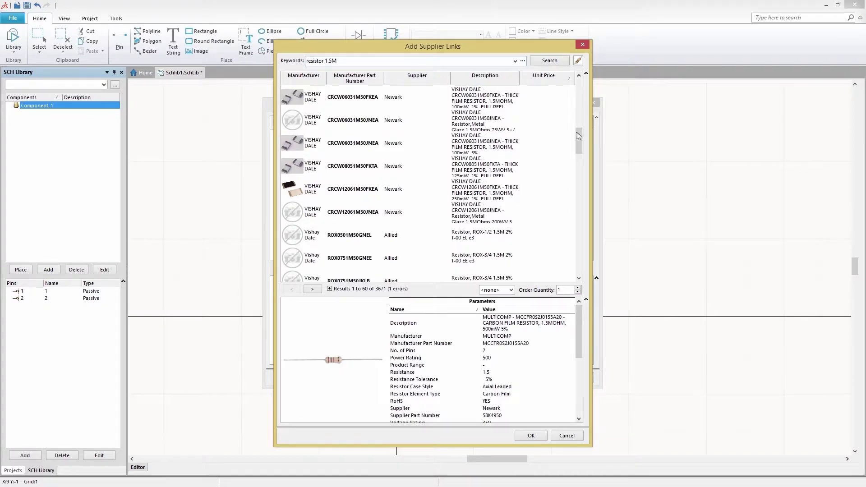
left_click_drag(578, 137, 583, 190)
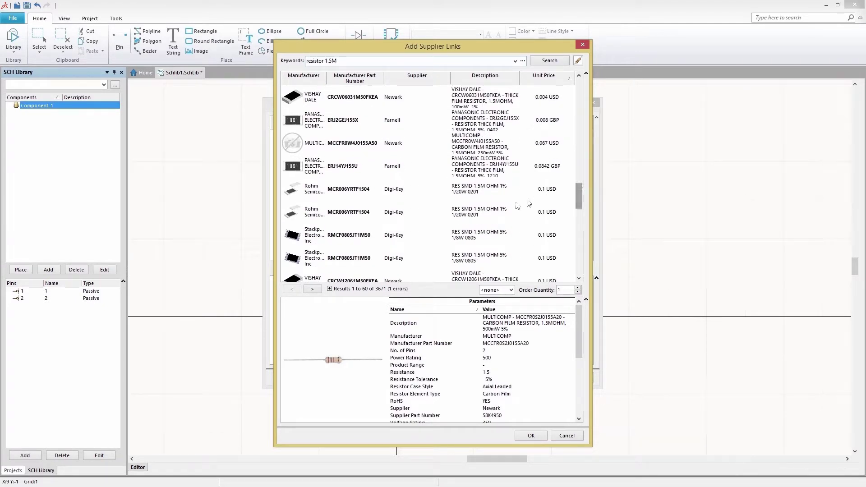
left_click(364, 212)
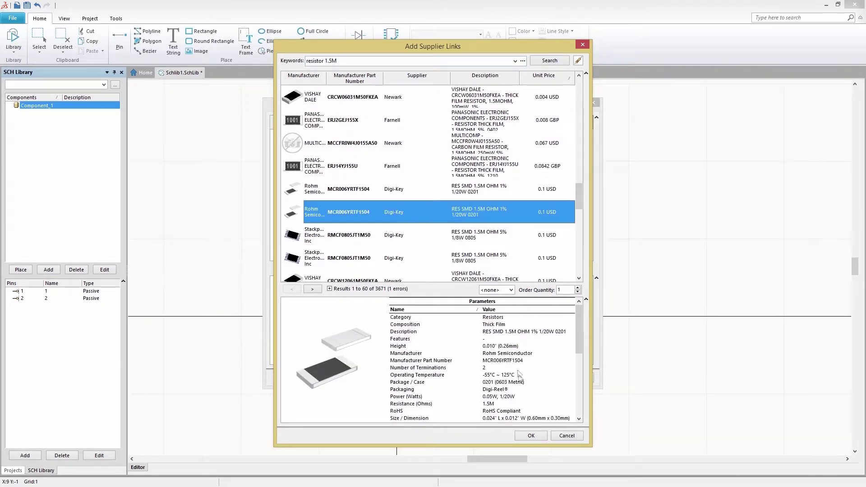
left_click(530, 435)
left_click_drag(588, 288, 588, 339)
left_click(541, 378)
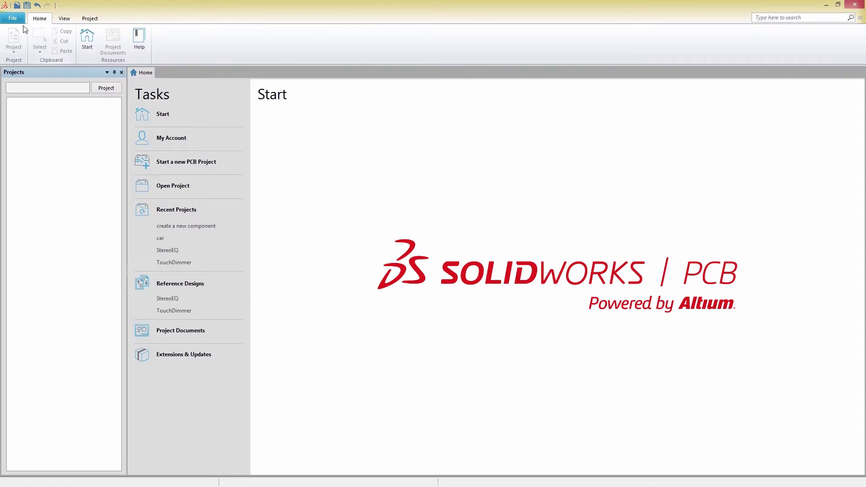
- Create a new PCB library document, PcbLib1.PcbLib
left_click(14, 19)
mouse_move(32, 125)
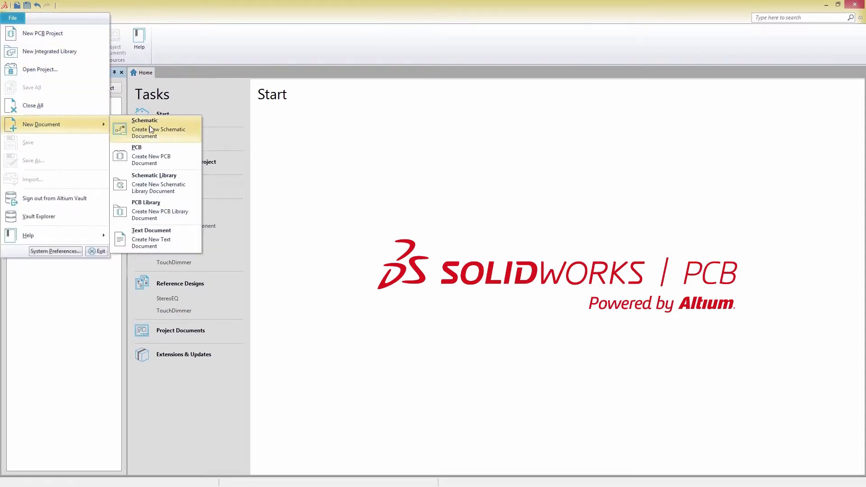
left_click(159, 207)
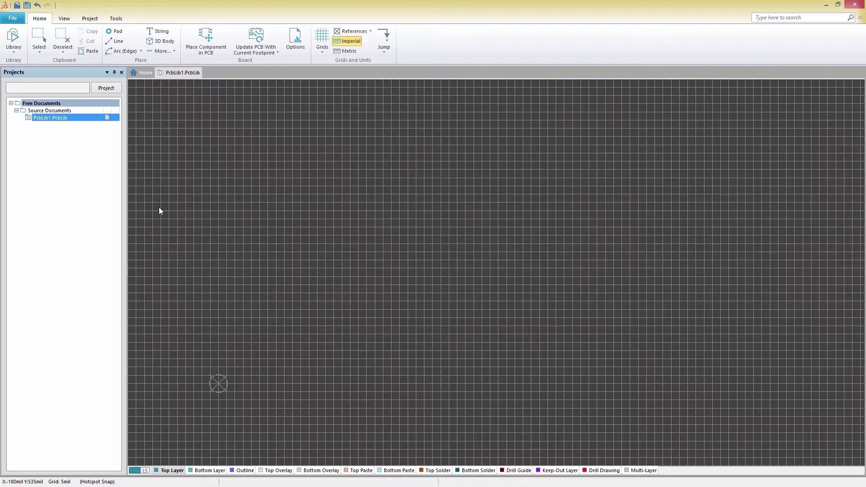
- Switch to metric units with a 0.95 mm grid step, centred on the origin
left_click(348, 51)
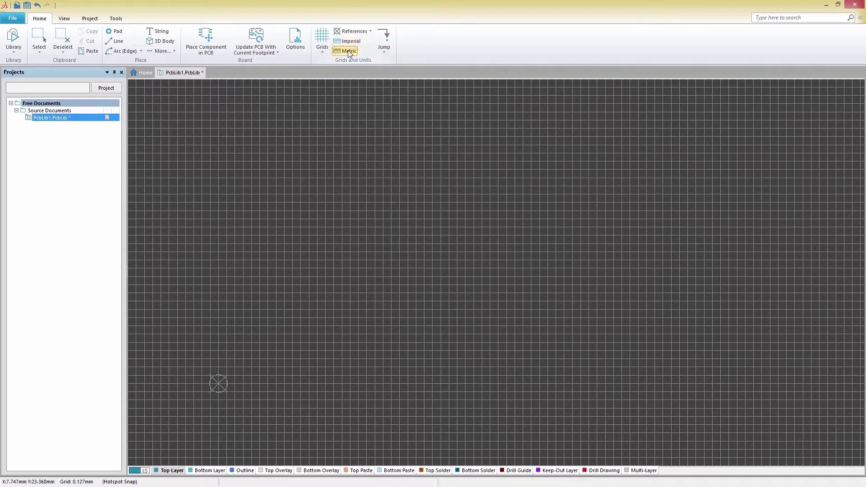
left_click(324, 49)
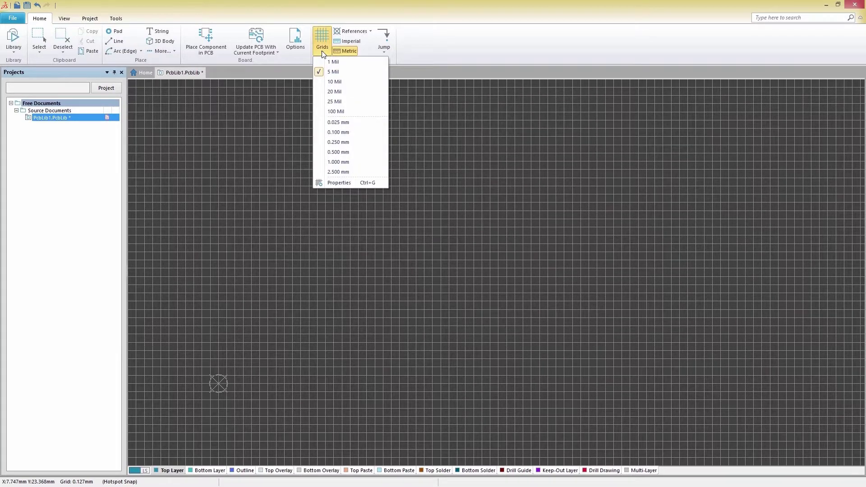
left_click(324, 183)
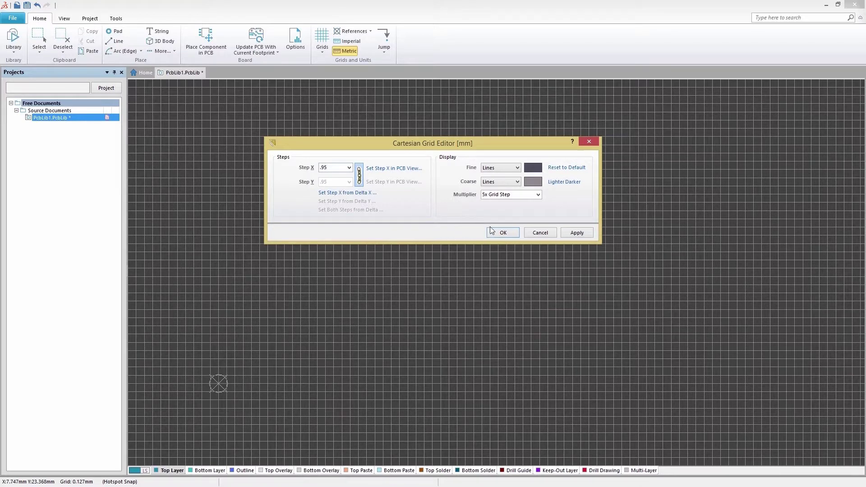
left_click(503, 232)
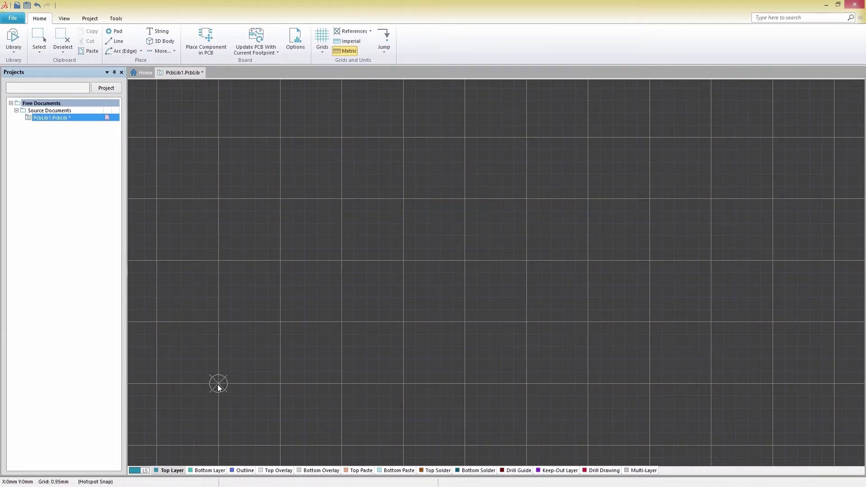
mouse_move(219, 387)
right_mouse_down()
mouse_move(422, 308)
mouse_move(414, 302)
right_mouse_up()
scroll(414, 302, "up", 3, "ctrl")
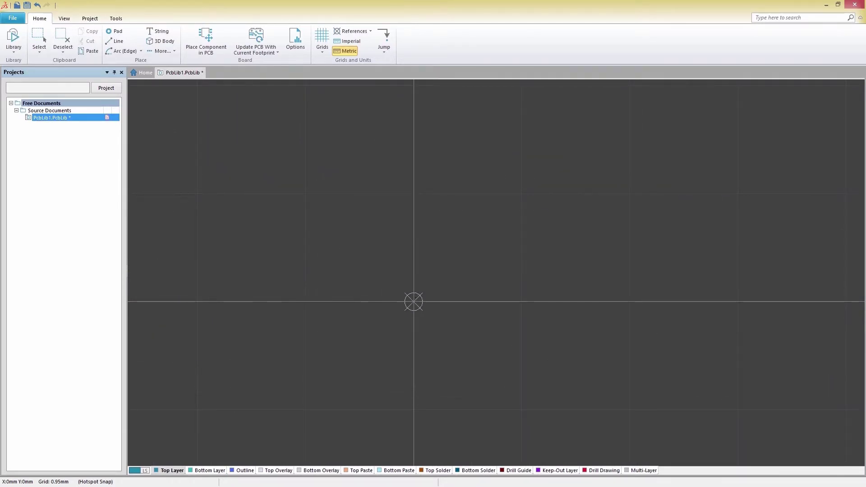
- Set up a rectangular Top Layer pad sized 0.7 × 1.3 mm
left_click(118, 32)
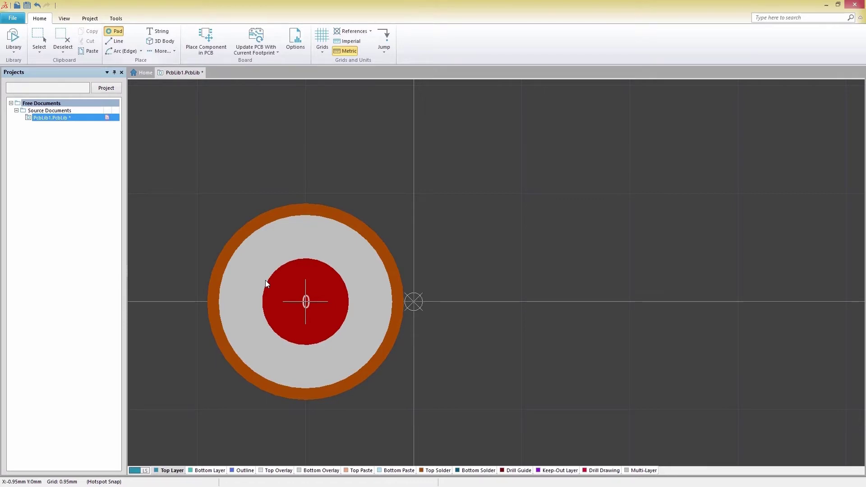
key("Tab")
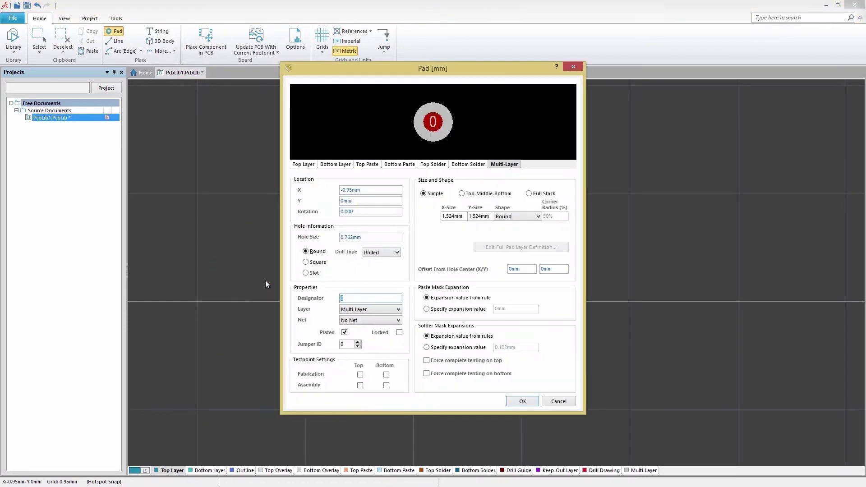
left_click(354, 309)
left_click(352, 318)
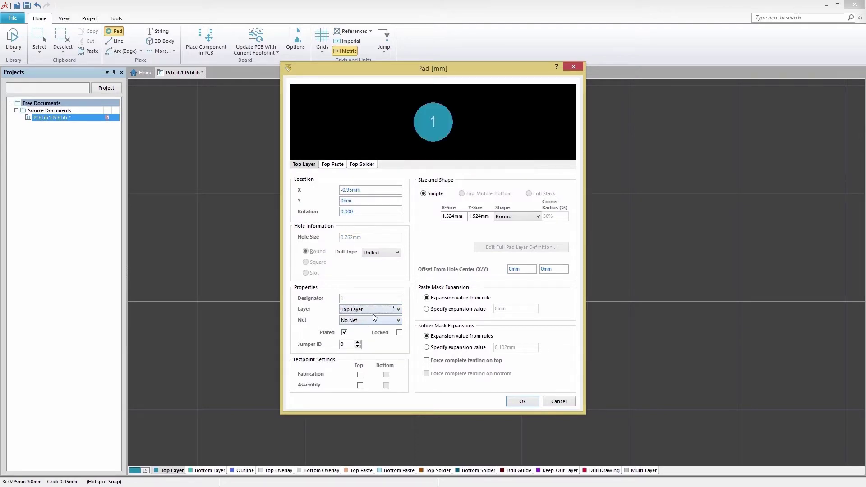
double_click(457, 215)
type(".7")
double_click(479, 216)
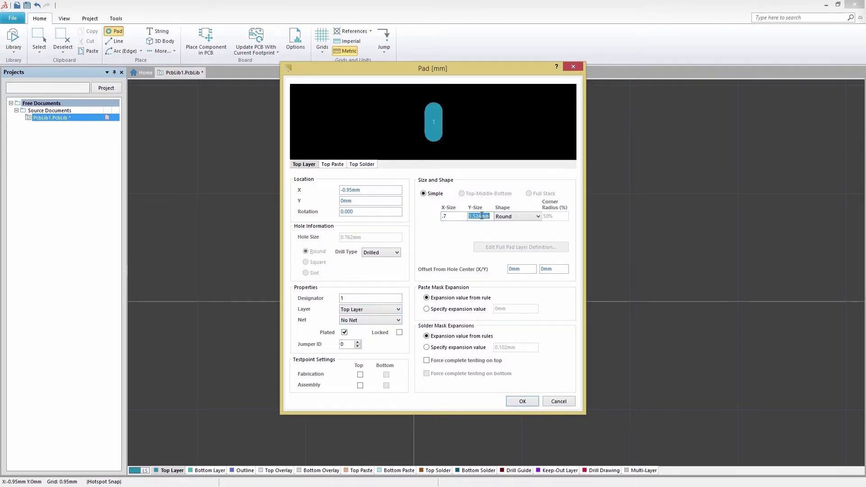
type("1.3")
left_click(523, 217)
left_click(521, 227)
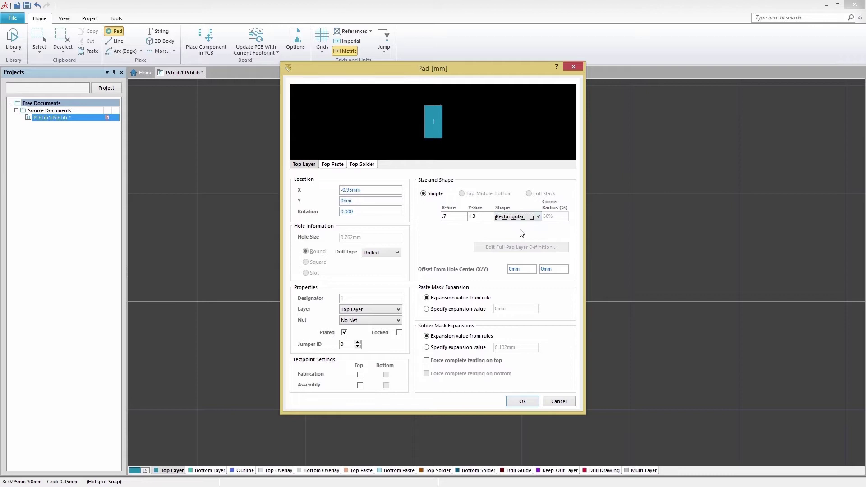
left_click(522, 400)
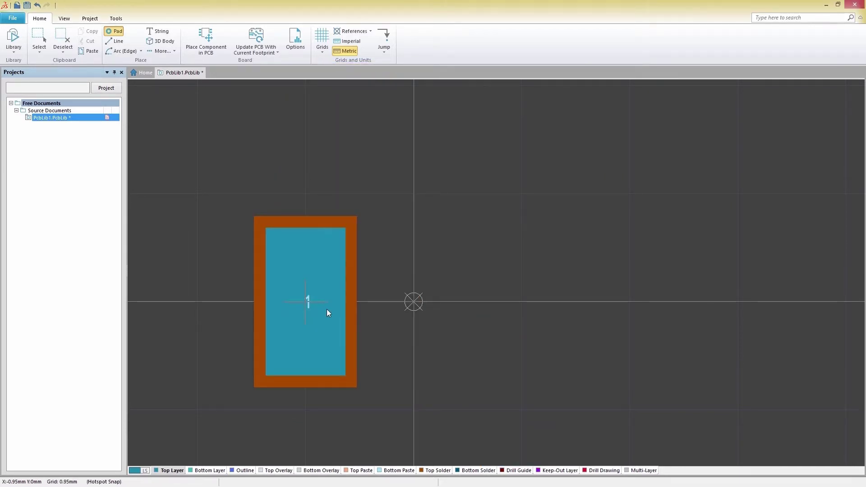
- Place pads 1 and 2 on either side of the origin
left_click(326, 310)
left_click(483, 299)
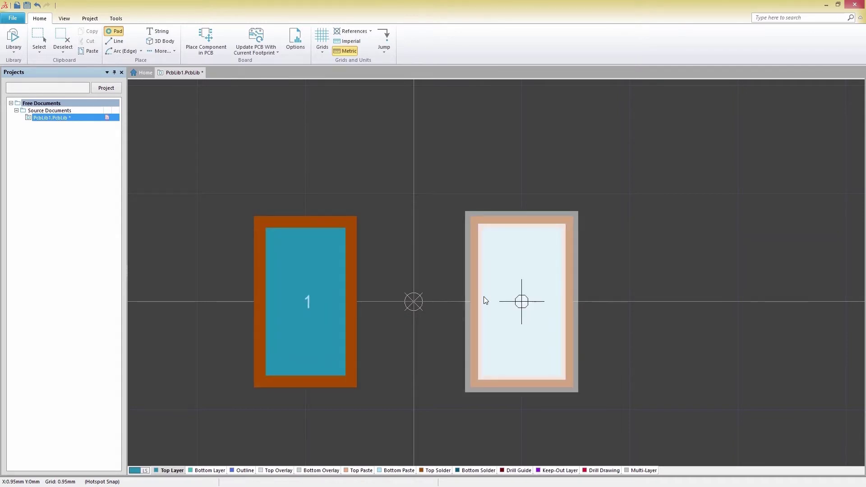
key("Escape")
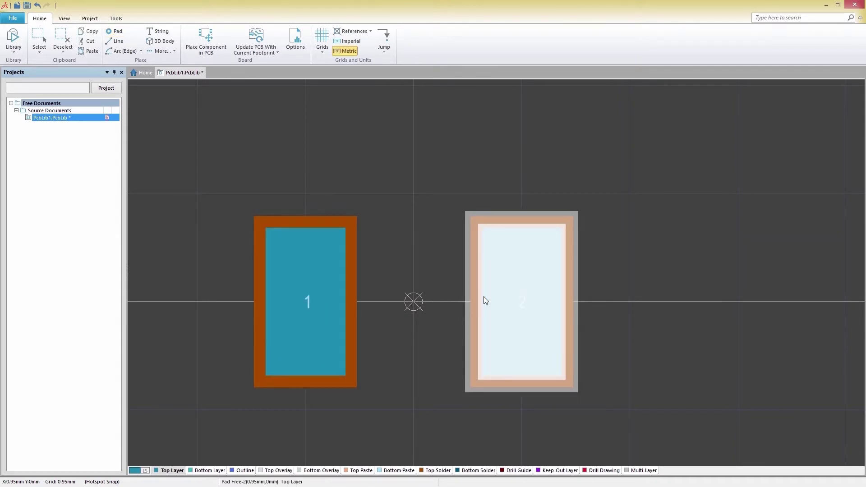
left_click(435, 167)
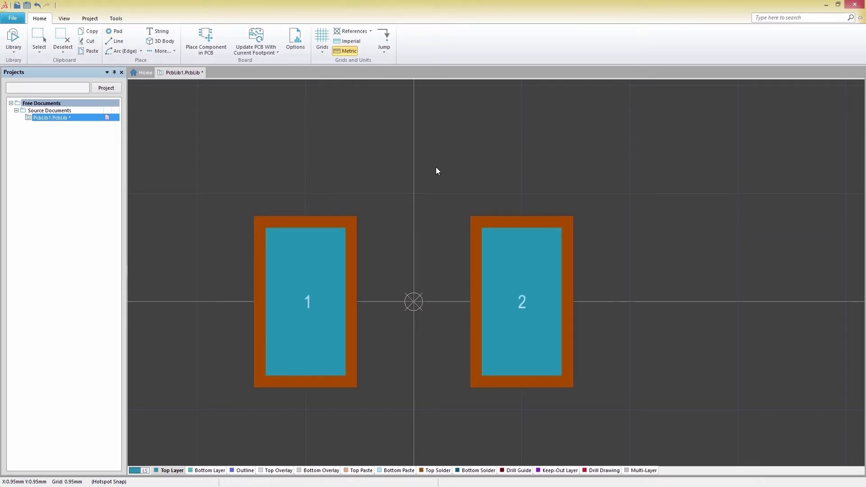
- Draw a closed rectangular line border around both pads
left_click(118, 41)
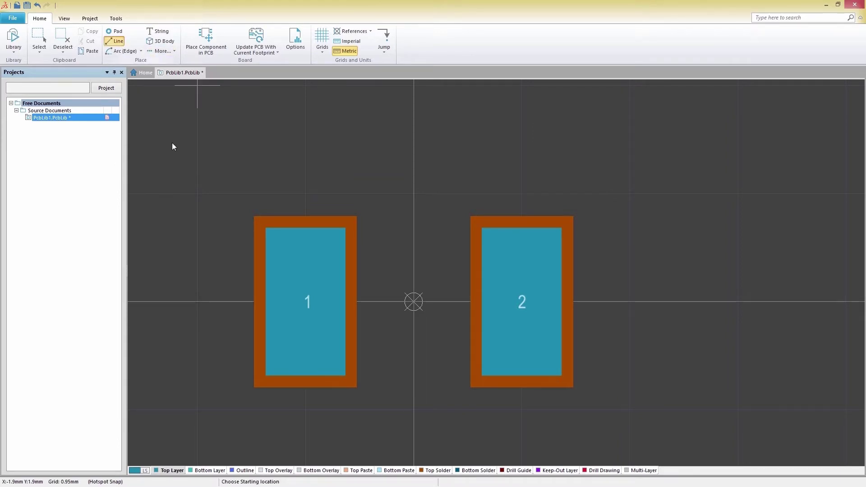
left_click(197, 194)
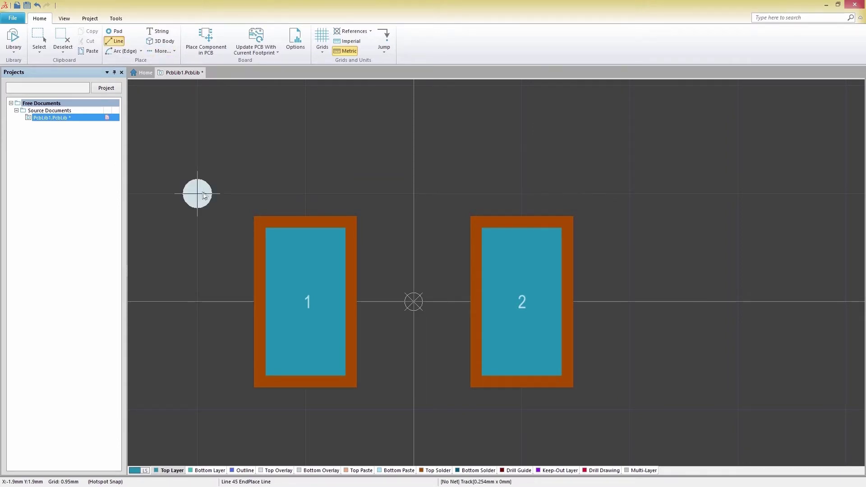
left_click(629, 409)
left_click(197, 193)
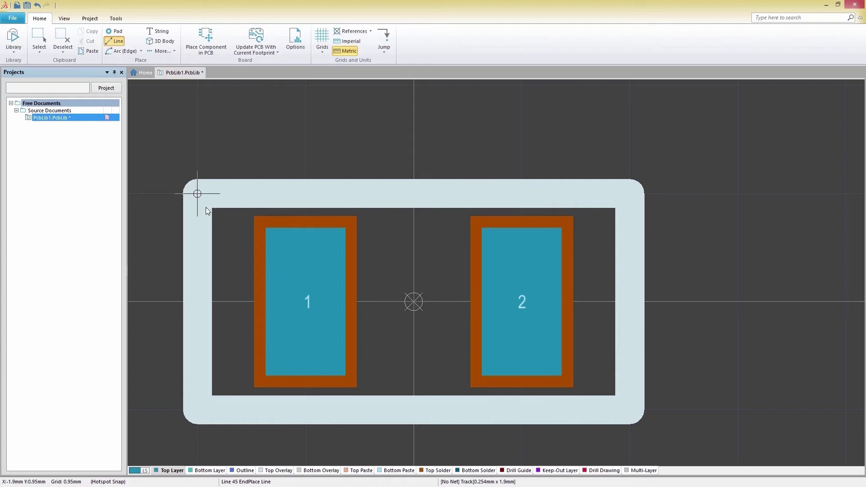
right_click(205, 208)
right_click(205, 207)
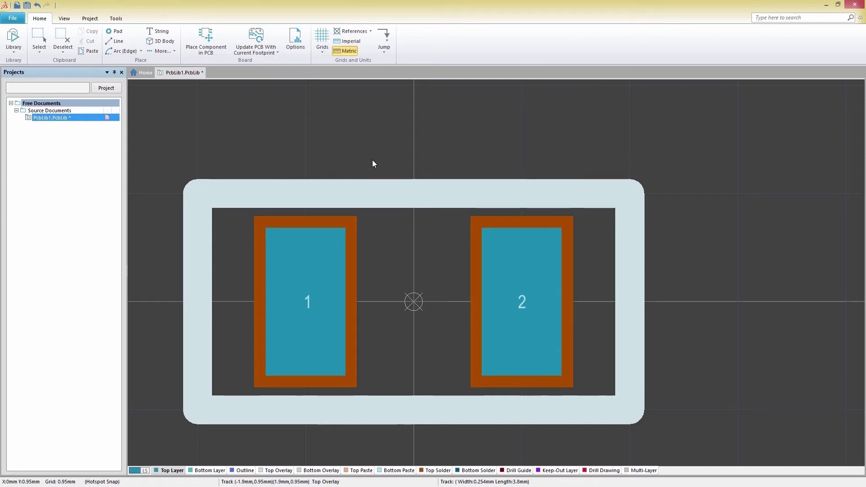
- Embed 0805 SMD Resistor.STEP as a generic 3D body centred between the pads
left_click(160, 42)
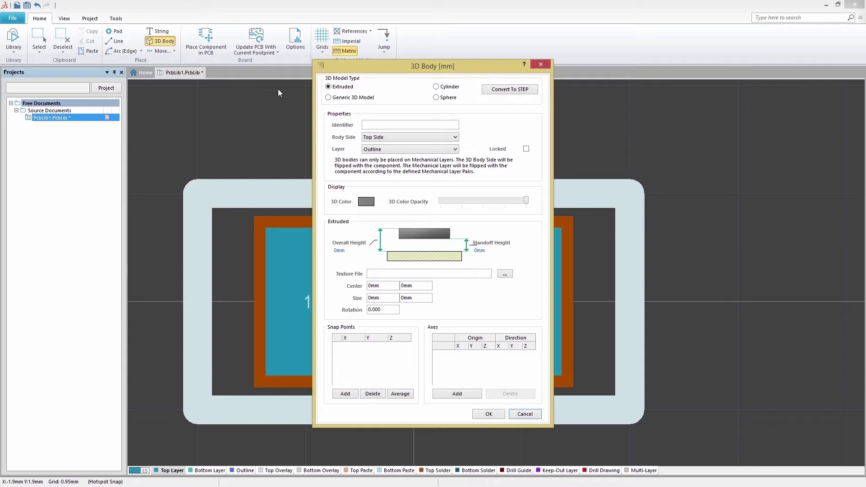
left_click(328, 98)
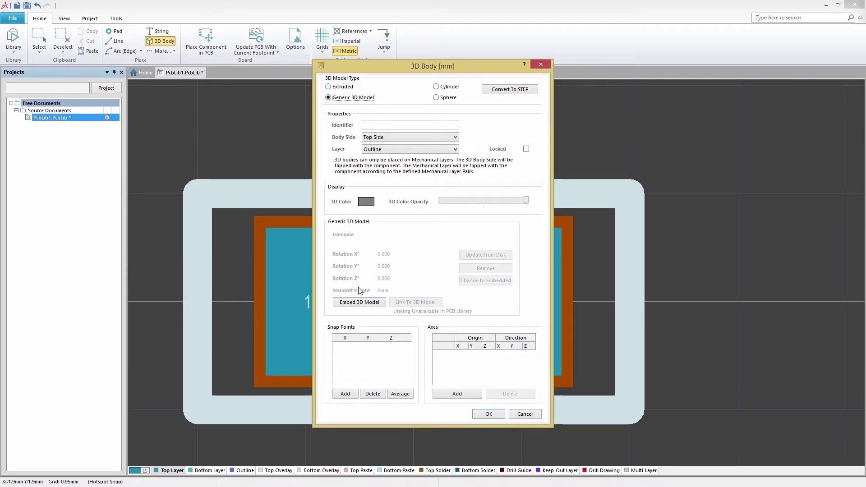
left_click(359, 302)
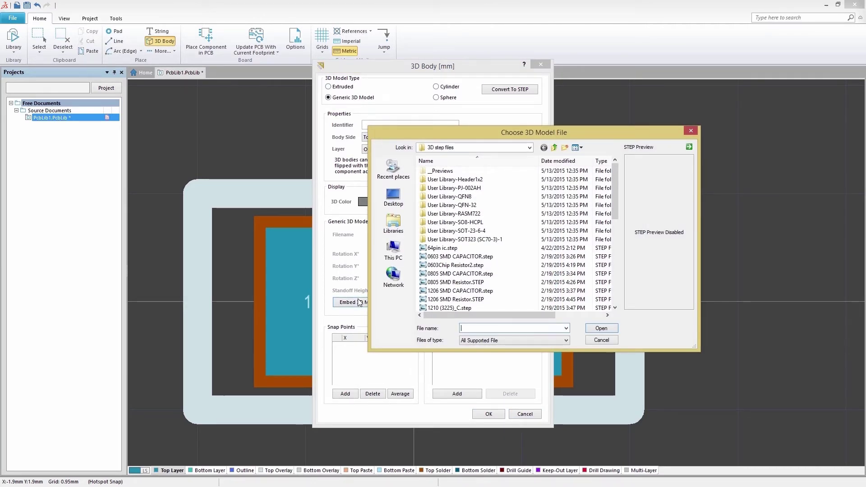
left_click(437, 283)
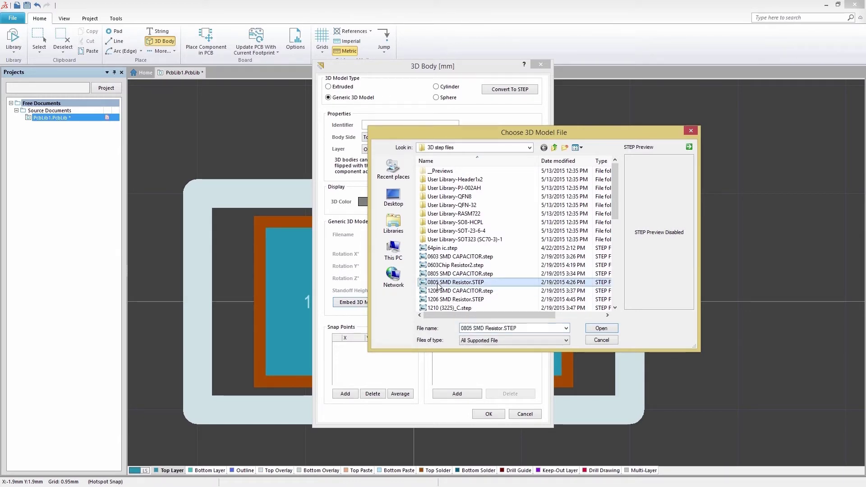
left_click(611, 331)
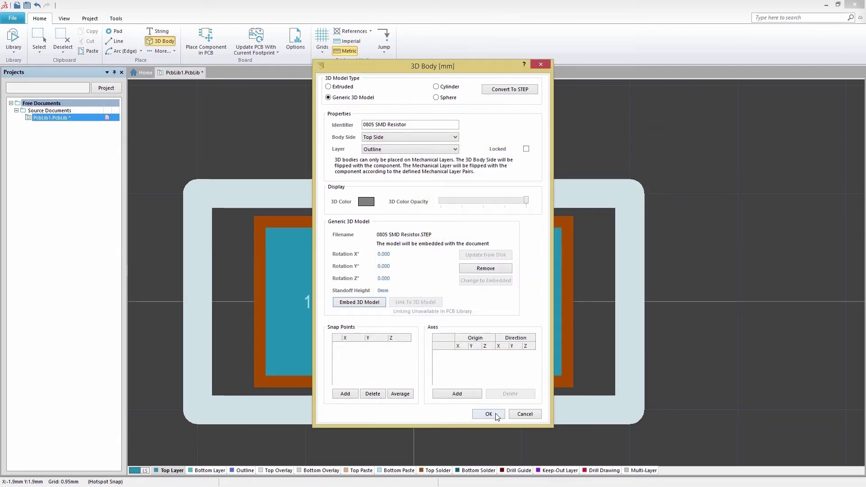
left_click(489, 414)
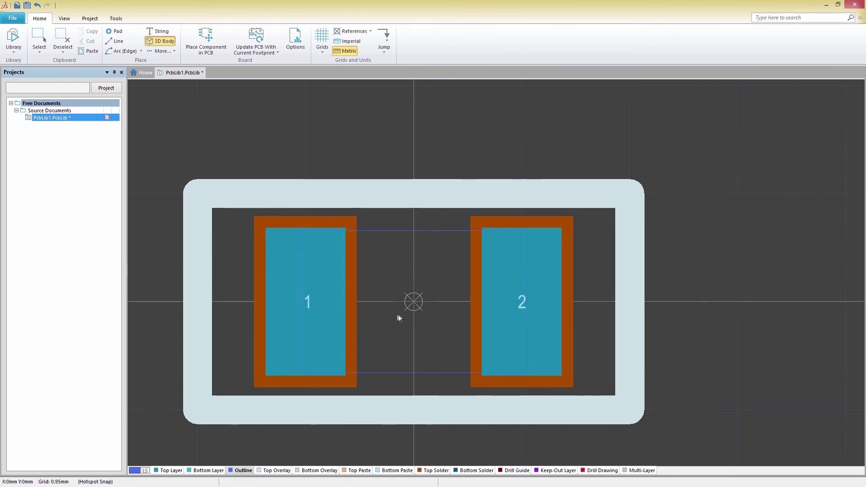
left_click(399, 318)
left_click(514, 412)
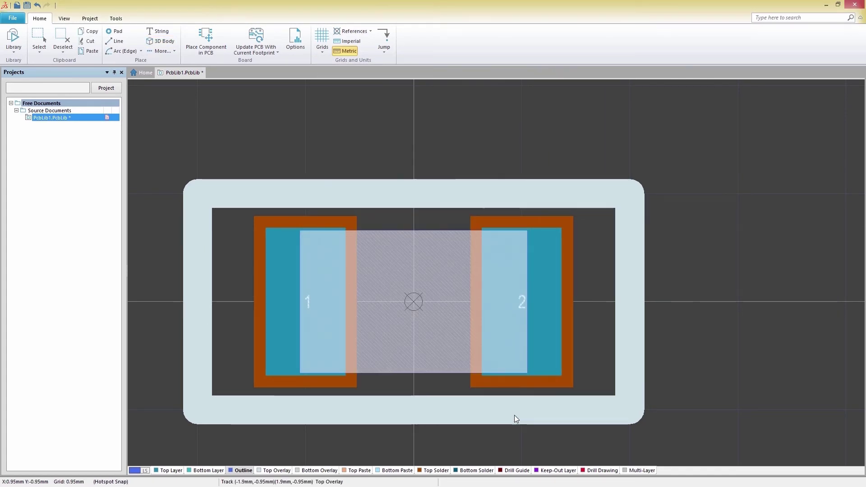
left_click(510, 439)
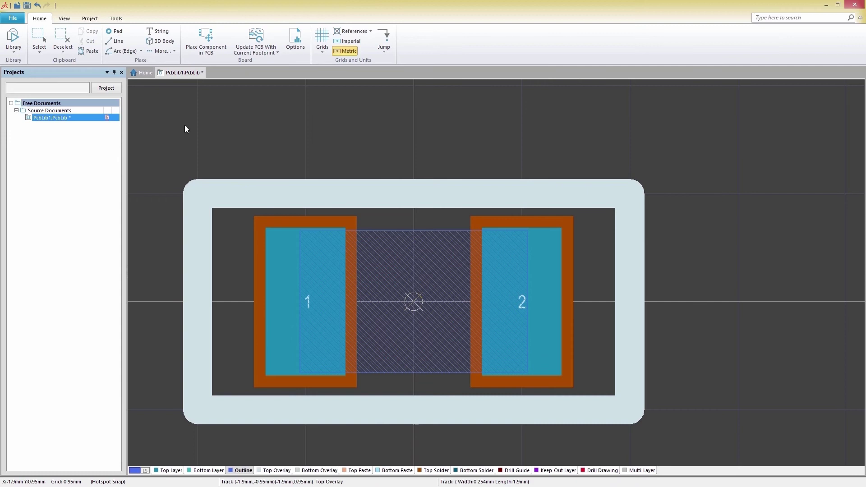
- View the footprint in 3D and tilt it to check the resistor model across the pads
left_click(64, 18)
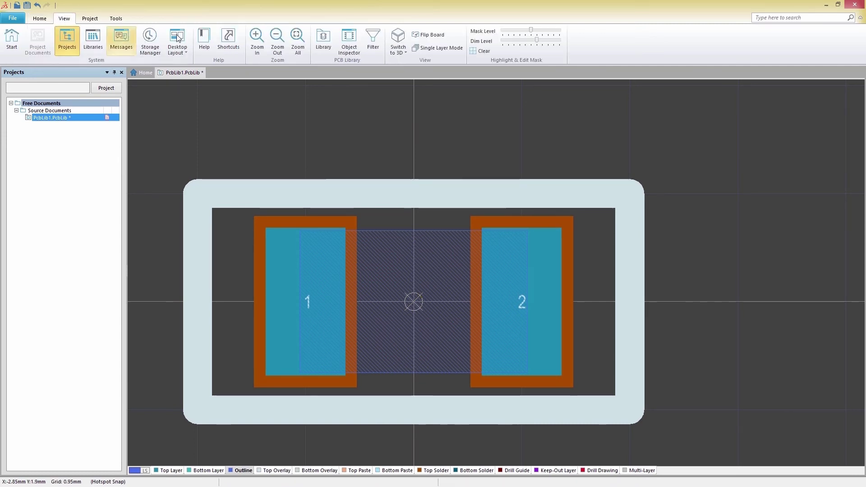
left_click(399, 42)
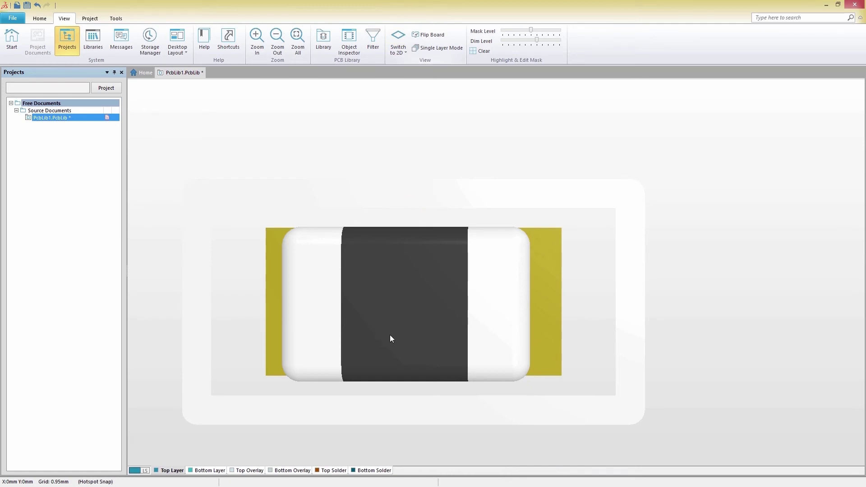
scroll(456, 280, "down", 3, "ctrl")
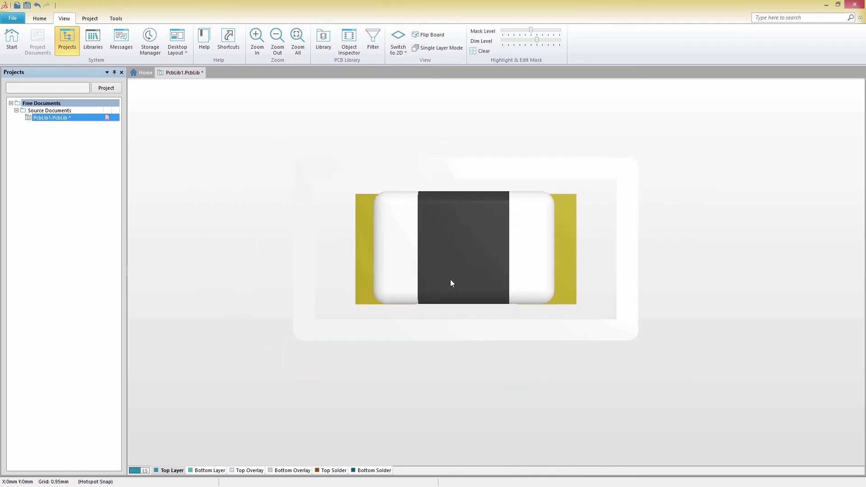
right_click_drag(470, 429, 496, 221, "shift")
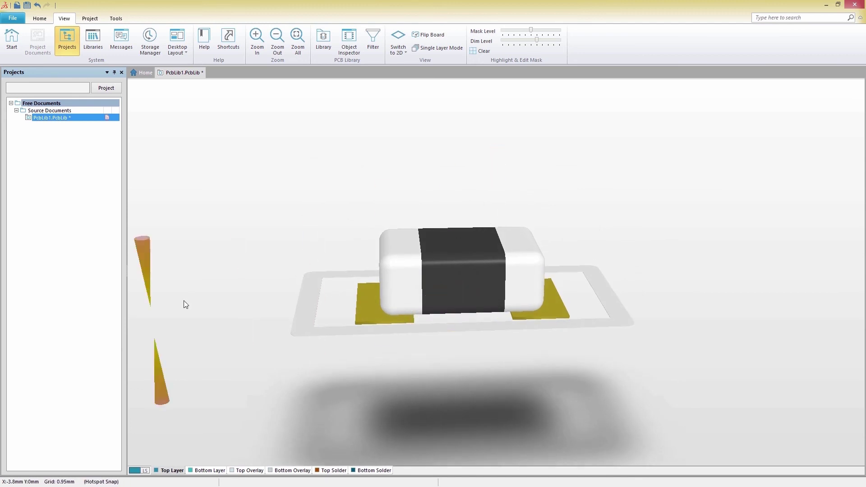